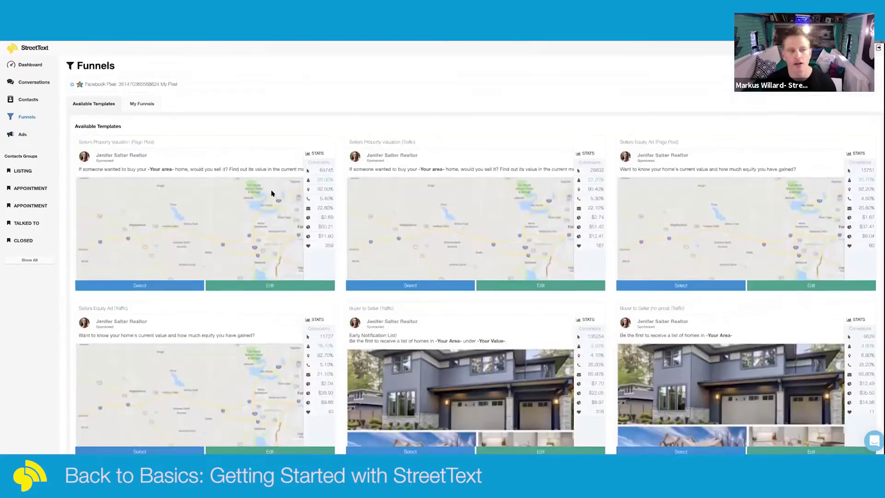
Look through the available and conversion funnel templates, and expand the stats of the Whats Your Home Really Worth (Conversion) template
{"action": "scroll", "coordinate": [273, 192], "scroll_direction": "down", "scroll_amount": 3}
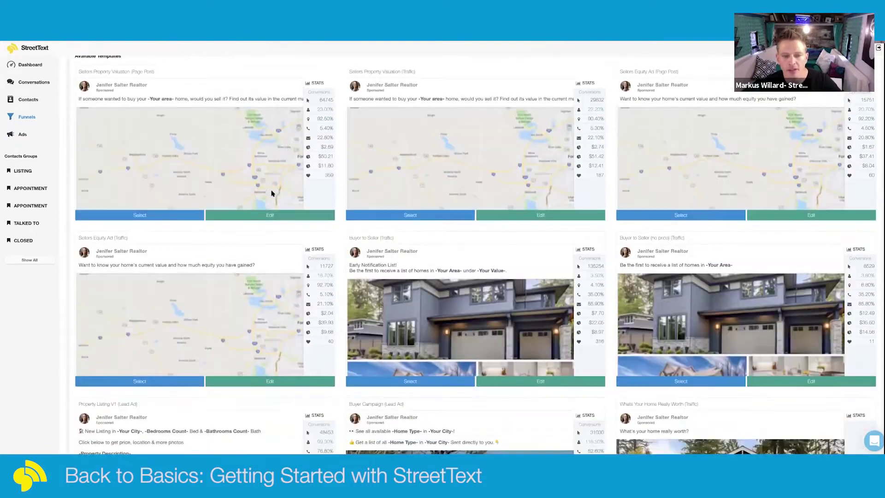
{"action": "scroll", "coordinate": [272, 193], "scroll_direction": "down", "scroll_amount": 1}
{"action": "scroll", "coordinate": [272, 193], "scroll_direction": "down", "scroll_amount": 2}
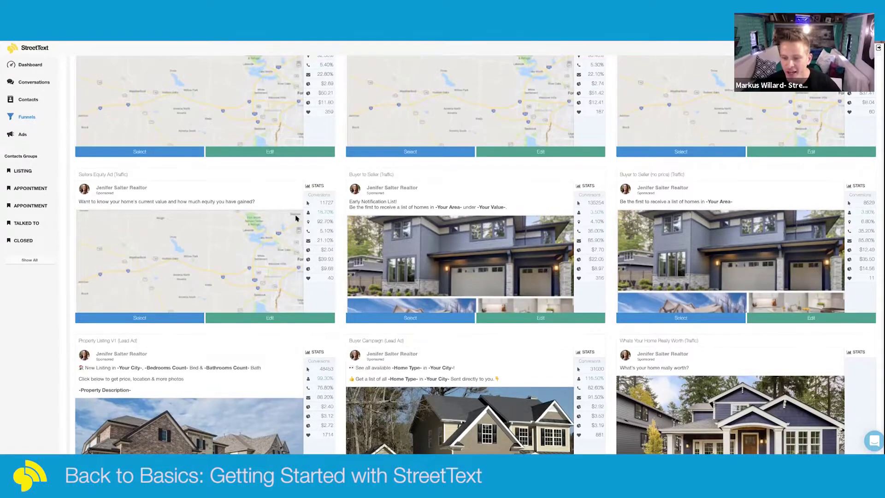
{"action": "scroll", "coordinate": [297, 218], "scroll_direction": "down", "scroll_amount": 1}
{"action": "scroll", "coordinate": [297, 218], "scroll_direction": "down", "scroll_amount": 10}
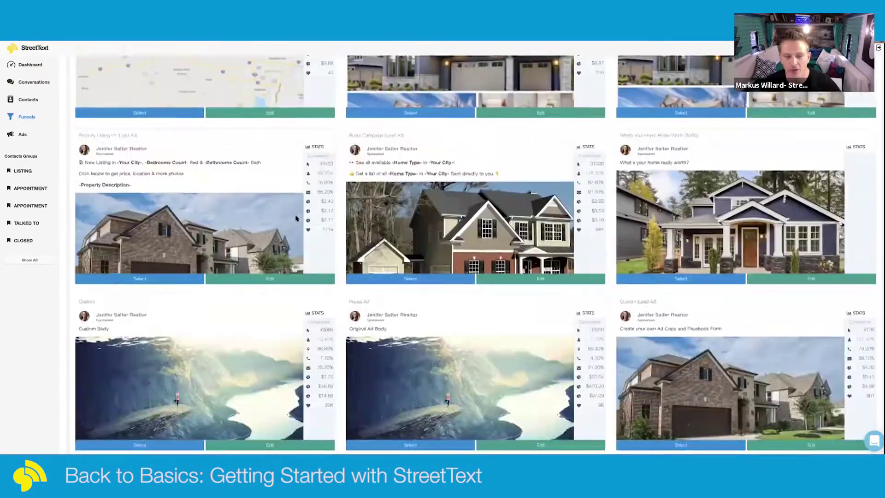
{"action": "scroll", "coordinate": [296, 218], "scroll_direction": "down", "scroll_amount": 4}
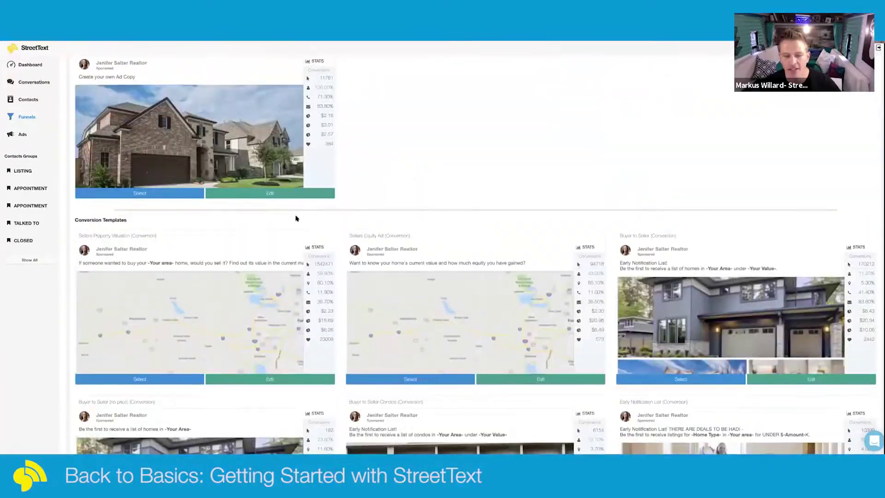
{"action": "scroll", "coordinate": [297, 219], "scroll_direction": "down", "scroll_amount": 12}
{"action": "scroll", "coordinate": [296, 218], "scroll_direction": "down", "scroll_amount": 10}
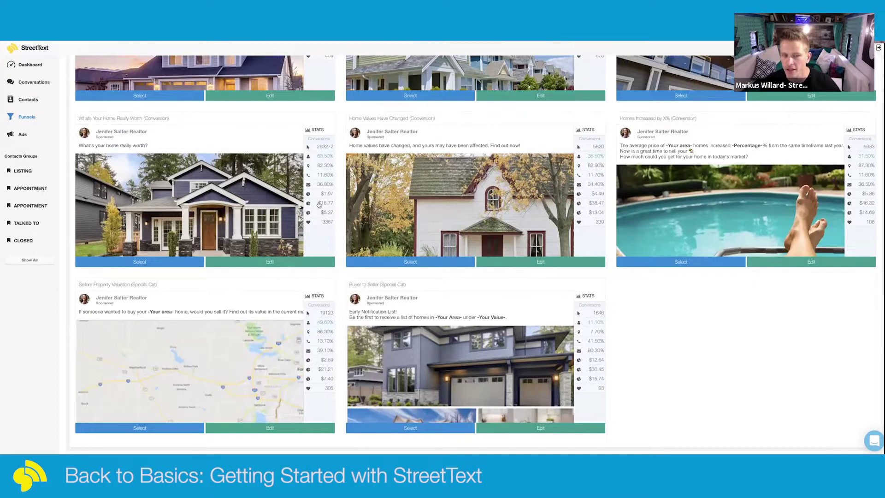
{"action": "left_click", "coordinate": [322, 198]}
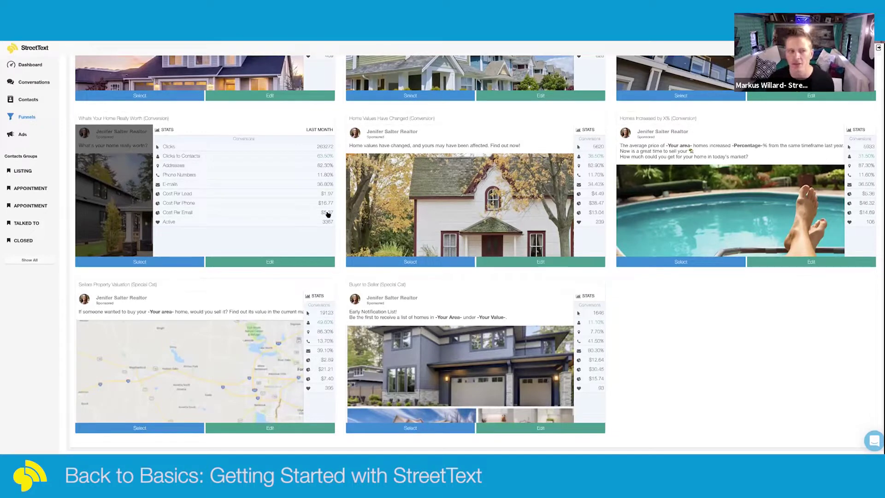
Select the Whats Your Home Really Worth (Conversion) template and continue past the domain notice
{"action": "left_click", "coordinate": [136, 263]}
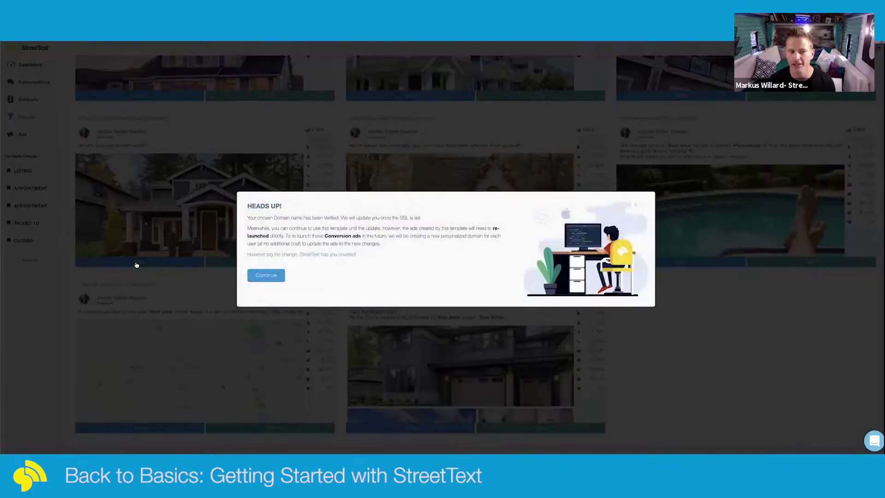
{"action": "left_click", "coordinate": [267, 275]}
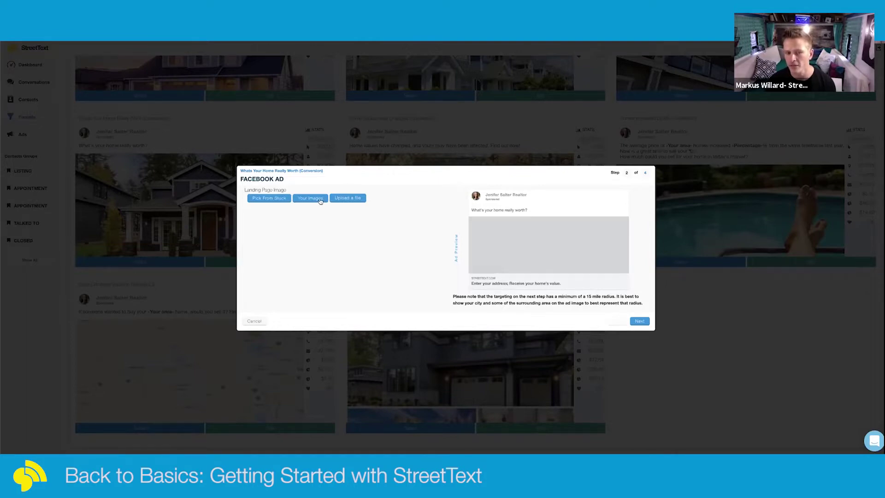
Look through the stock pictures offered for the landing page image and close the gallery without choosing one
{"action": "left_click", "coordinate": [268, 201]}
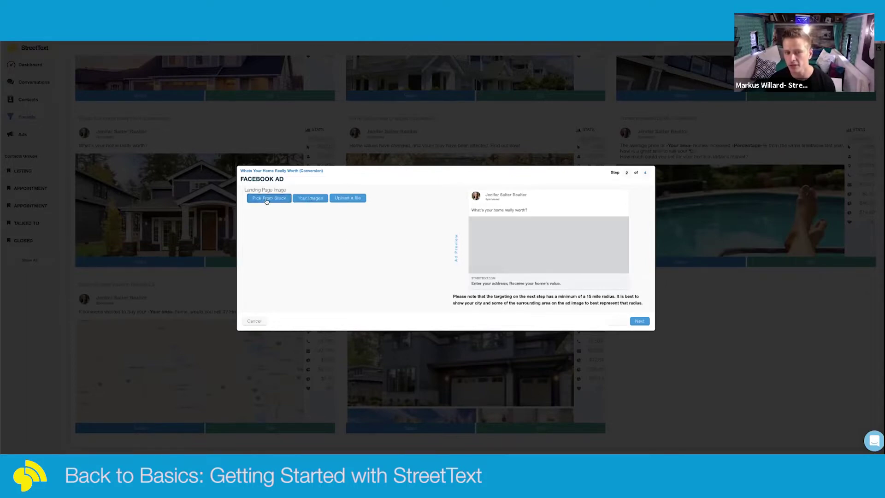
{"action": "scroll", "coordinate": [322, 269], "scroll_direction": "down", "scroll_amount": 10}
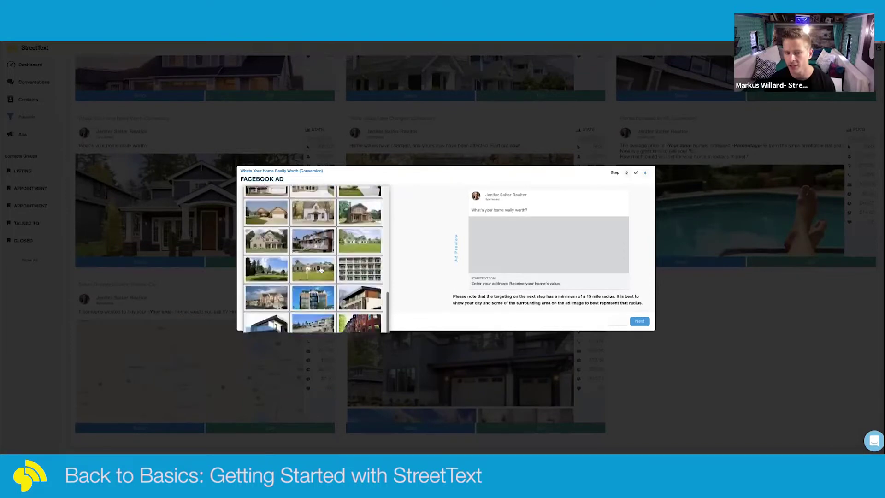
{"action": "scroll", "coordinate": [321, 270], "scroll_direction": "up", "scroll_amount": 1}
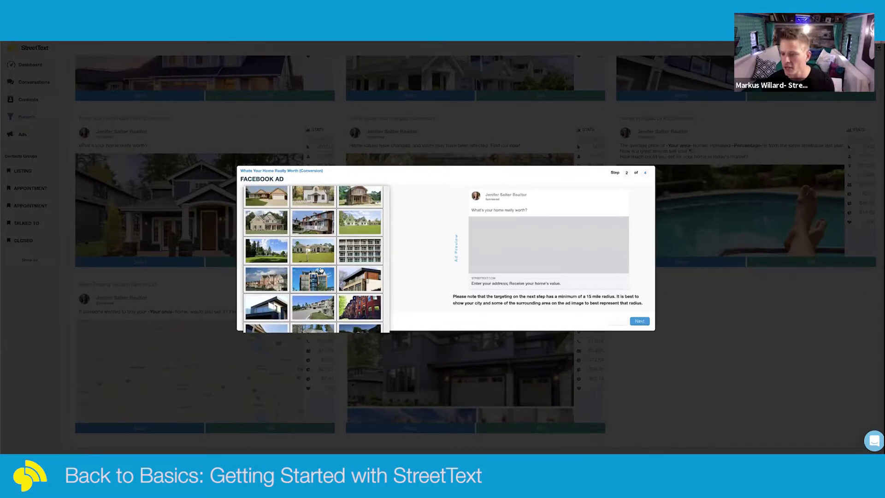
{"action": "scroll", "coordinate": [321, 270], "scroll_direction": "up", "scroll_amount": 15}
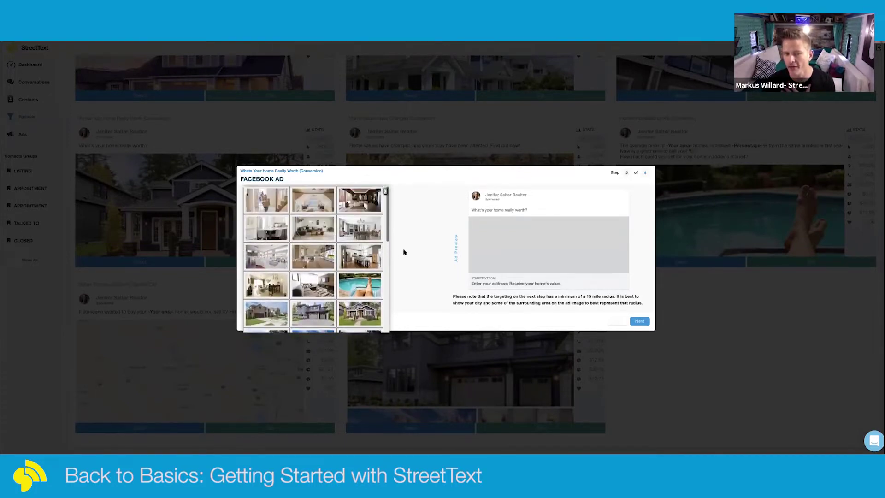
{"action": "left_click", "coordinate": [385, 190]}
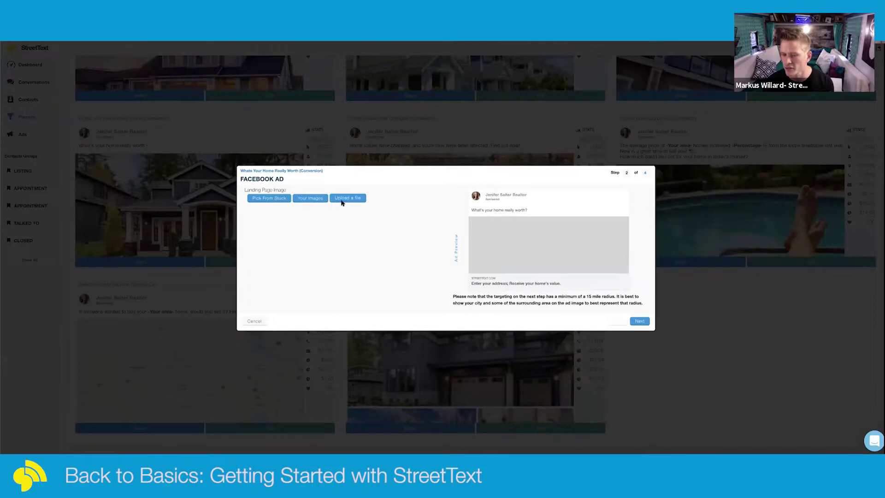
Use the own uploaded house photo with the 279K, 305K and 299K price tags as landing page image and proceed to ad targeting
{"action": "left_click", "coordinate": [318, 203]}
{"action": "scroll", "coordinate": [323, 269], "scroll_direction": "down", "scroll_amount": 5}
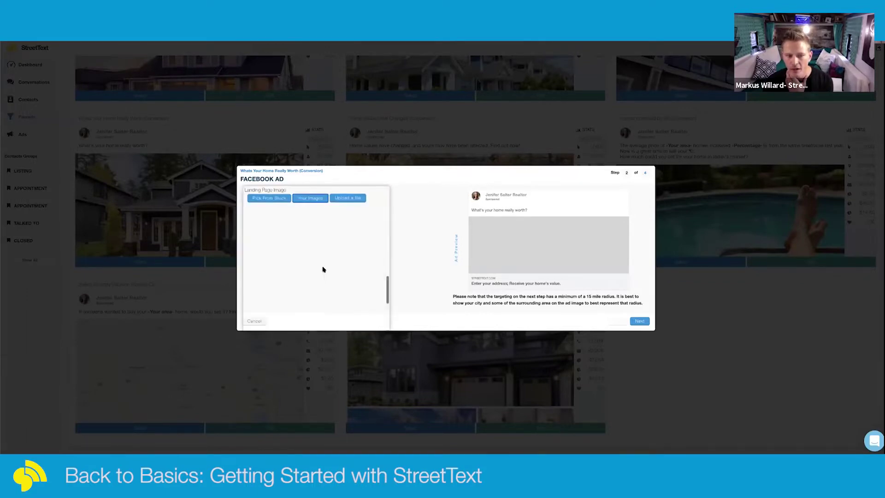
{"action": "scroll", "coordinate": [323, 269], "scroll_direction": "down", "scroll_amount": 2}
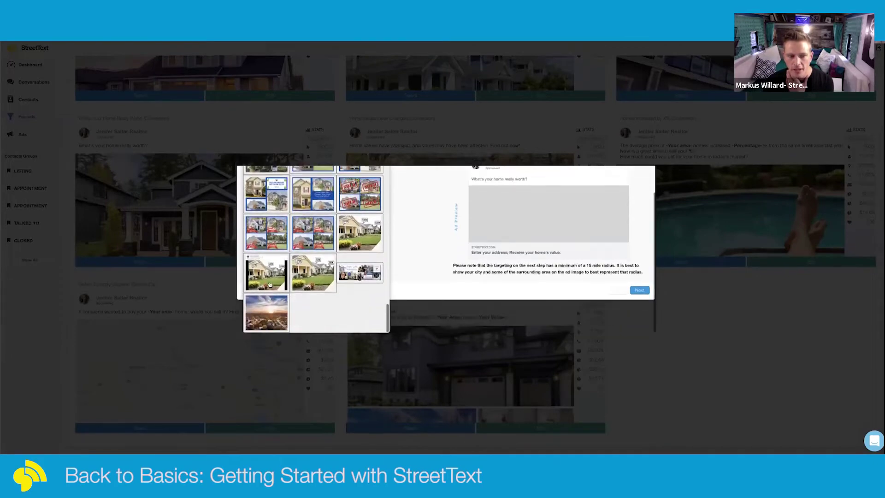
{"action": "left_click", "coordinate": [311, 279]}
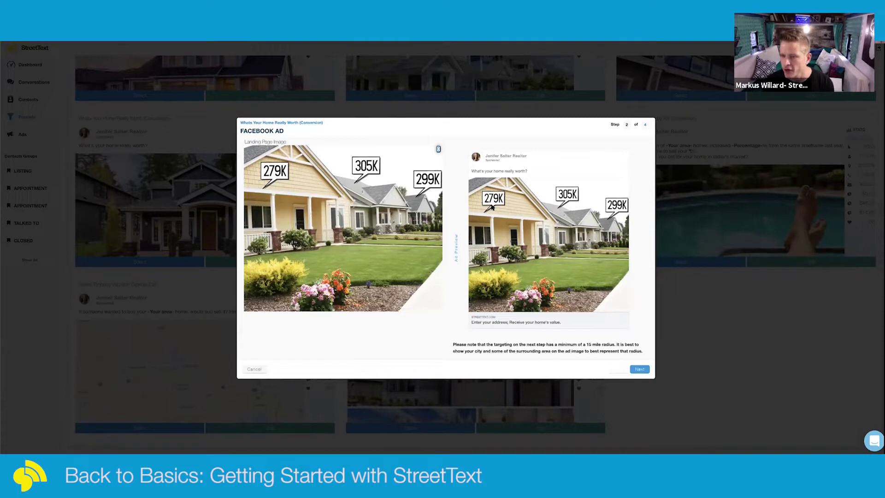
{"action": "left_click", "coordinate": [645, 369]}
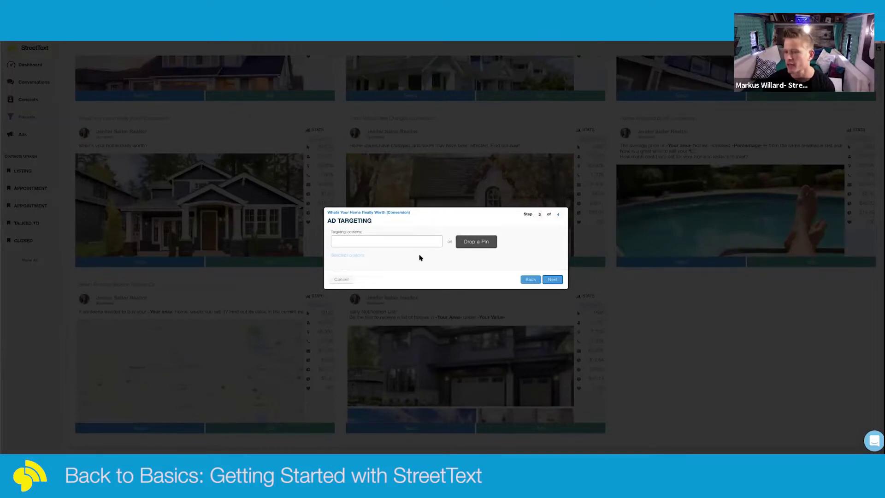
Add Raleigh as a targeting location by name and remove it again
{"action": "left_click", "coordinate": [401, 240]}
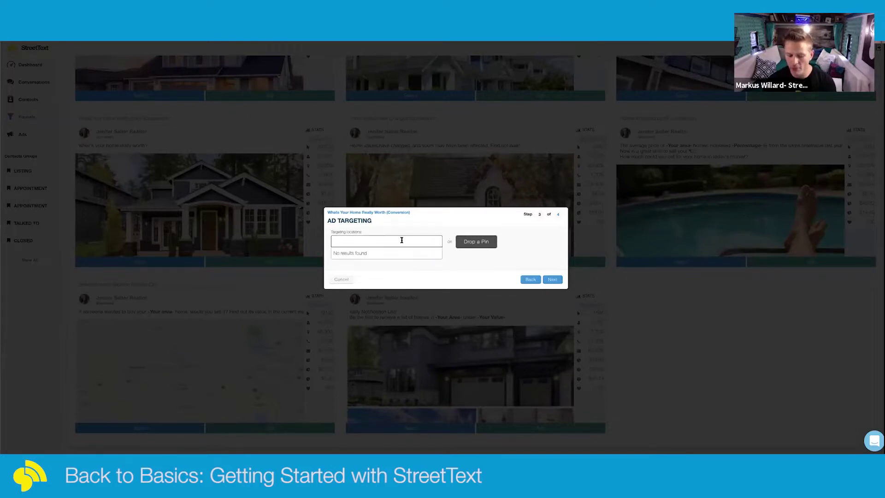
{"action": "type", "text": "Ri"}
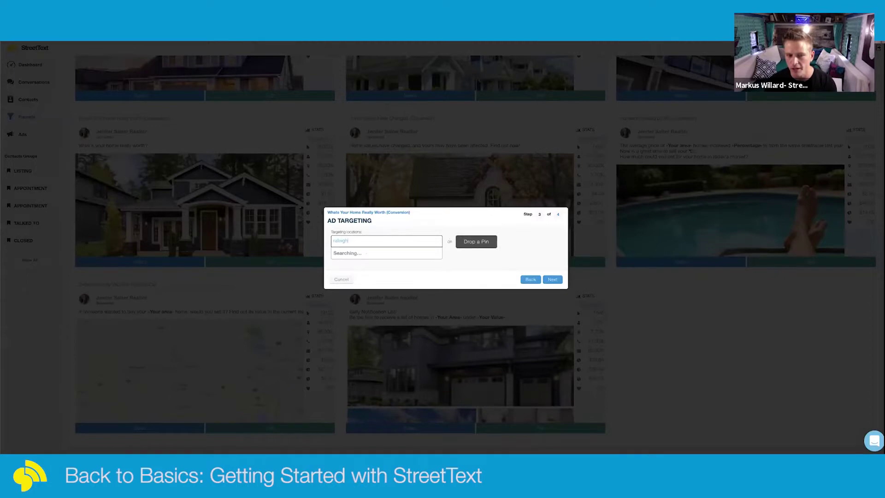
{"action": "type", "text": "leigh"}
{"action": "left_click", "coordinate": [402, 252]}
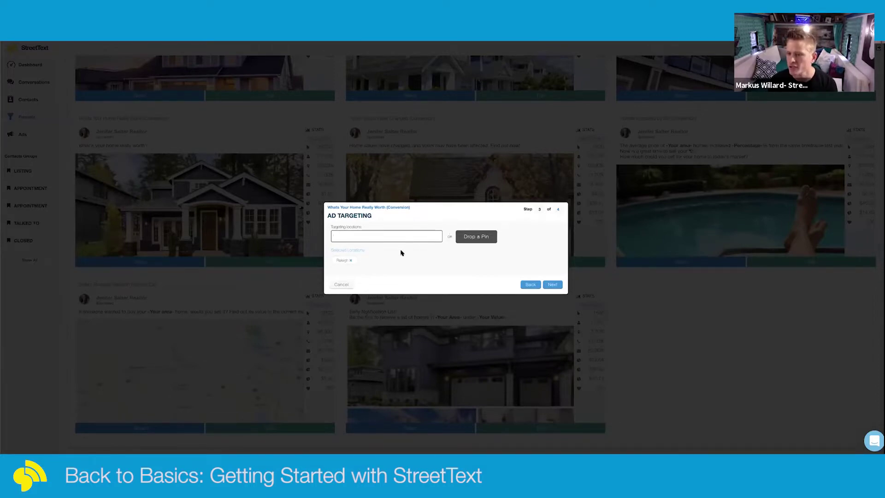
{"action": "left_click", "coordinate": [350, 260]}
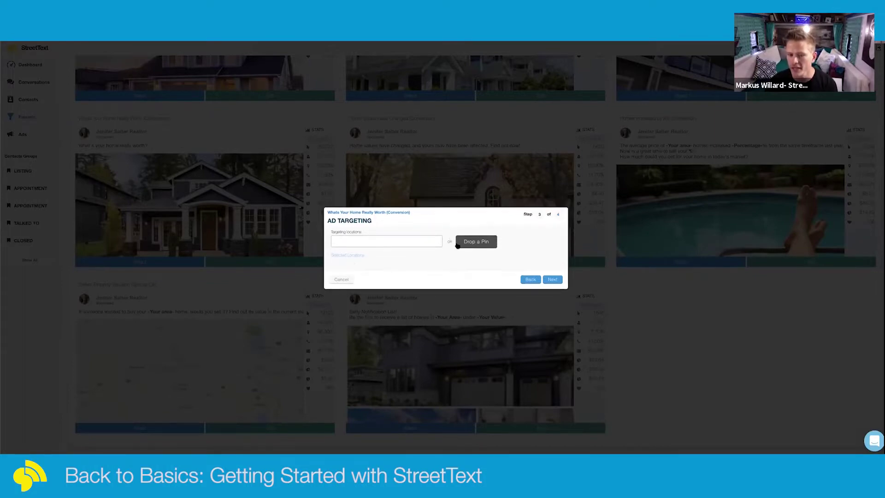
Drop a targeting pin on Raleigh, NC, USA, check its radius on the full-screen map and add it to the selected locations
{"action": "left_click", "coordinate": [476, 247]}
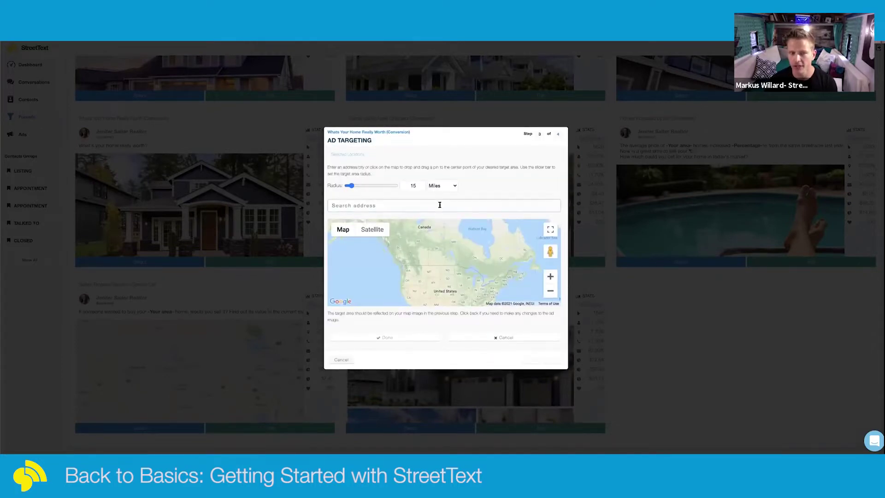
{"action": "type", "text": "raleigh"}
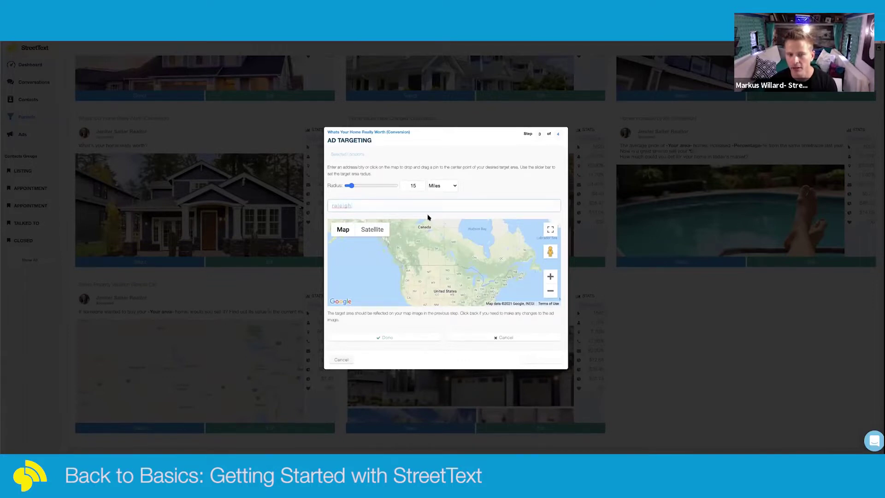
{"action": "key", "text": "Down"}
{"action": "key", "text": "Return"}
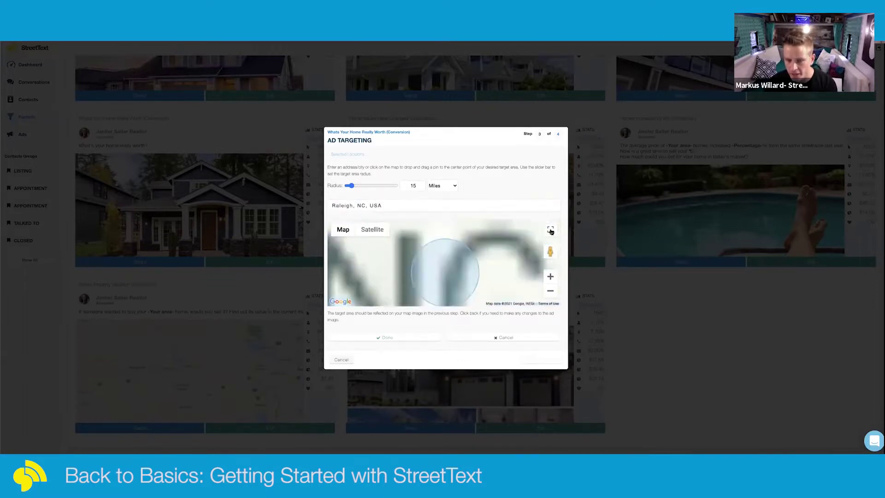
{"action": "left_click", "coordinate": [551, 231]}
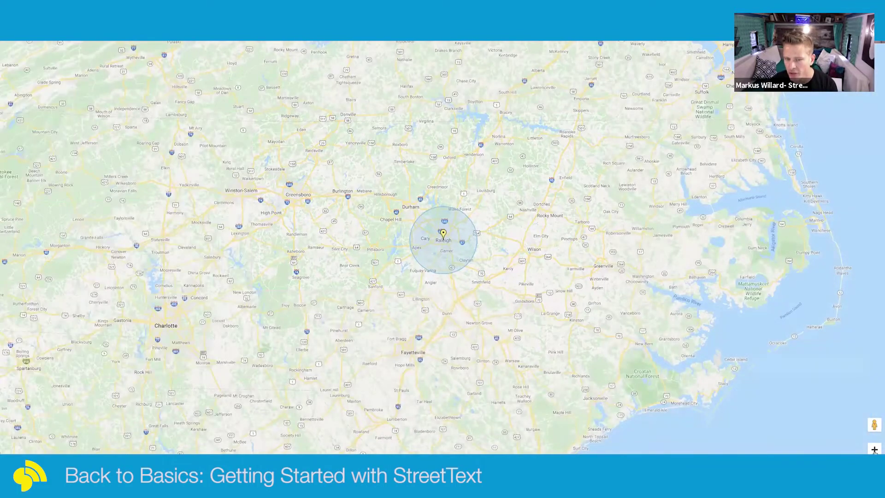
{"action": "left_click", "coordinate": [875, 450]}
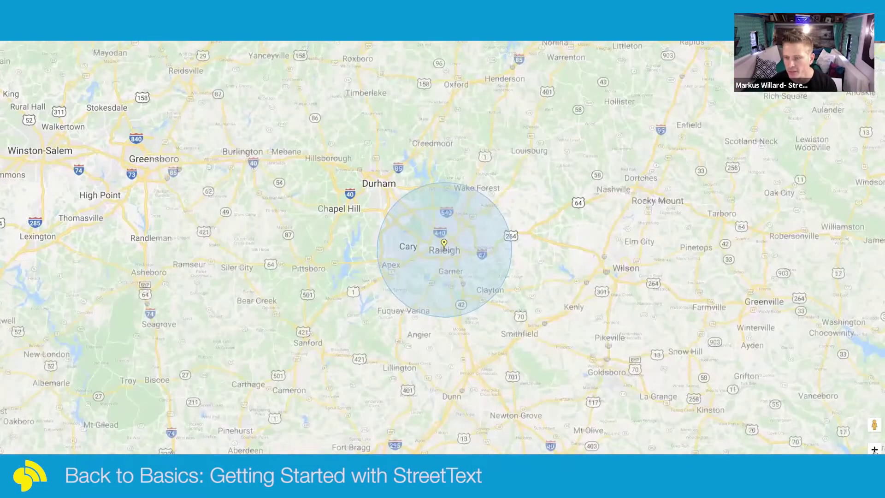
{"action": "left_click", "coordinate": [874, 449]}
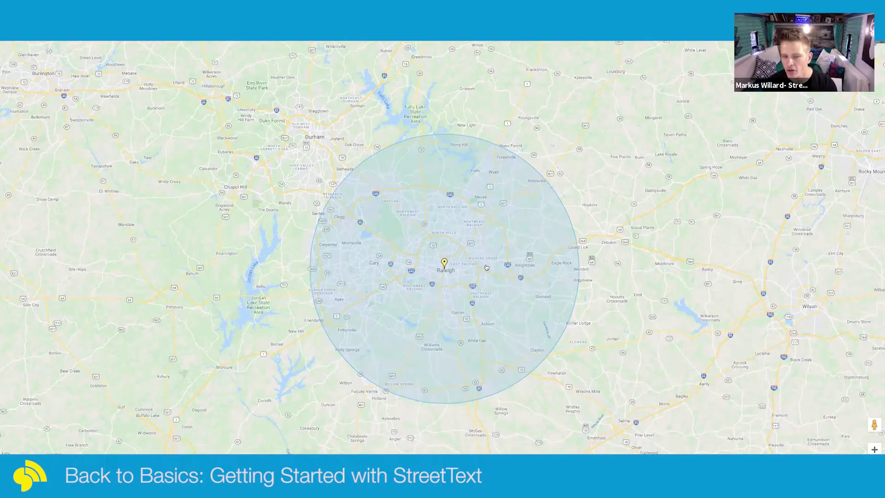
{"action": "key", "text": "Escape"}
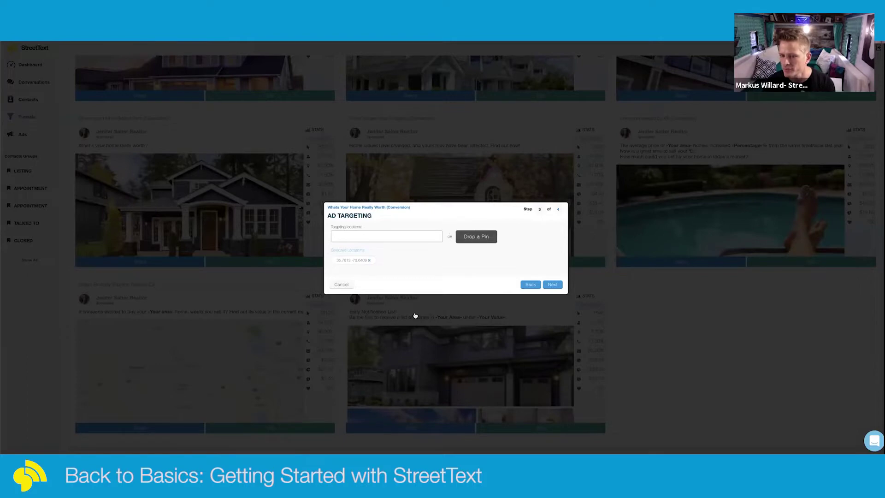
Go back to the Facebook ad step to review the image, and proceed through targeting to the ad settings
{"action": "left_click", "coordinate": [530, 284]}
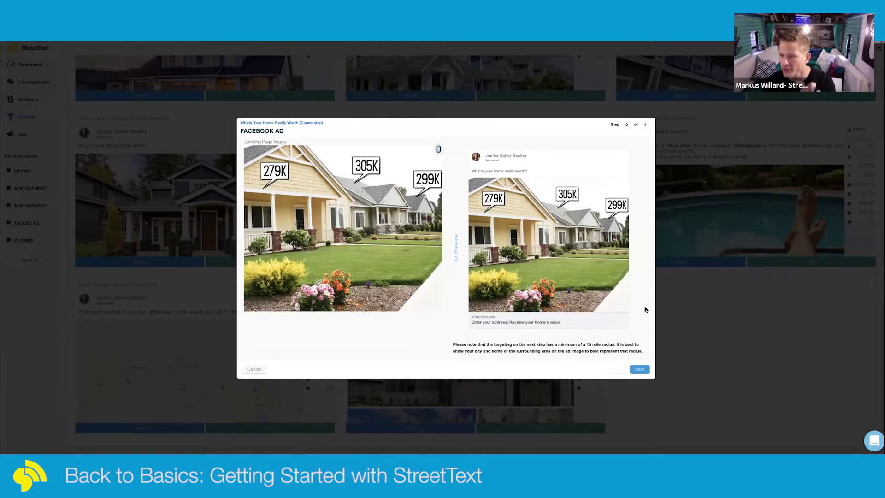
{"action": "left_click", "coordinate": [641, 370]}
{"action": "left_click", "coordinate": [553, 285]}
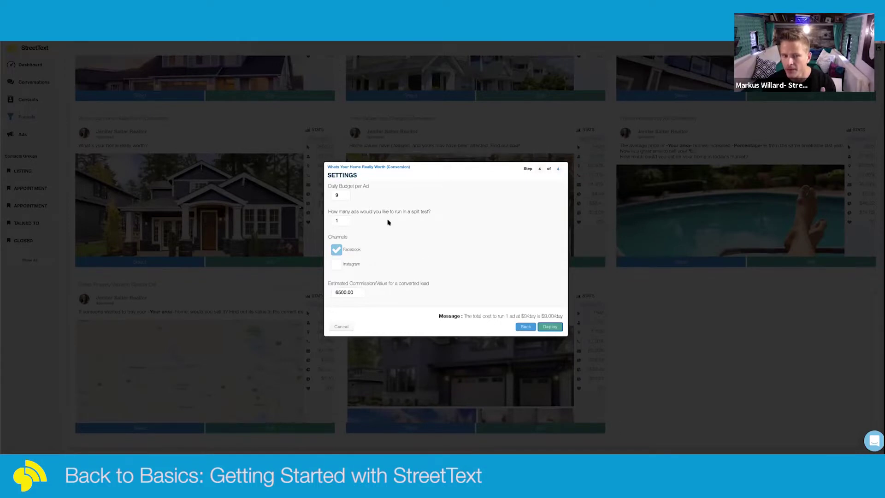
Set the daily budget per ad to 10 and the number of split-test ads to 2
{"action": "double_click", "coordinate": [336, 195]}
{"action": "type", "text": "10"}
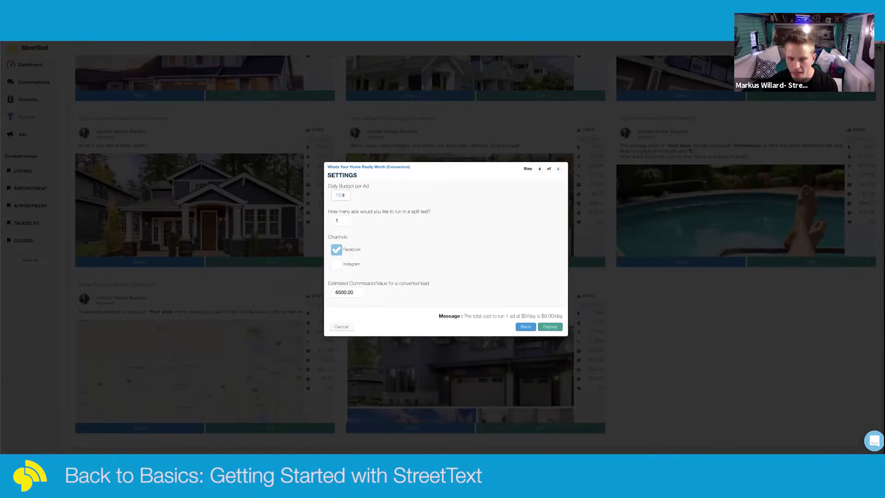
{"action": "left_click", "coordinate": [369, 196]}
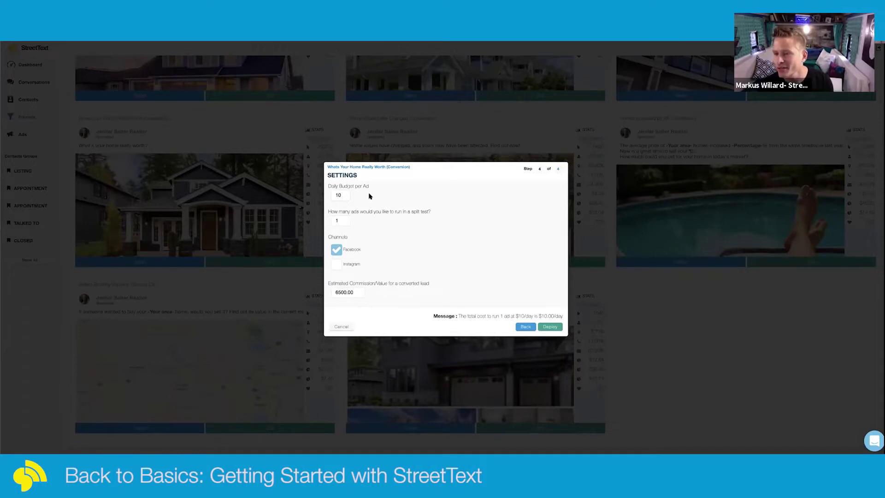
{"action": "left_click", "coordinate": [343, 221]}
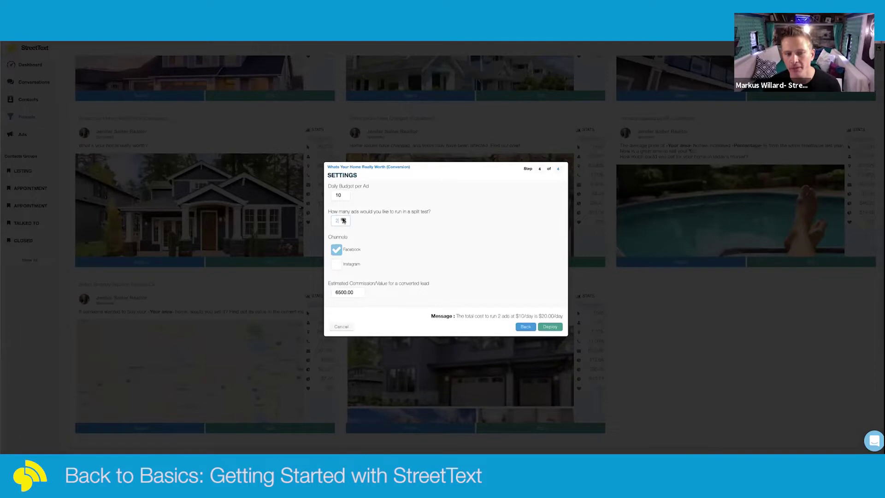
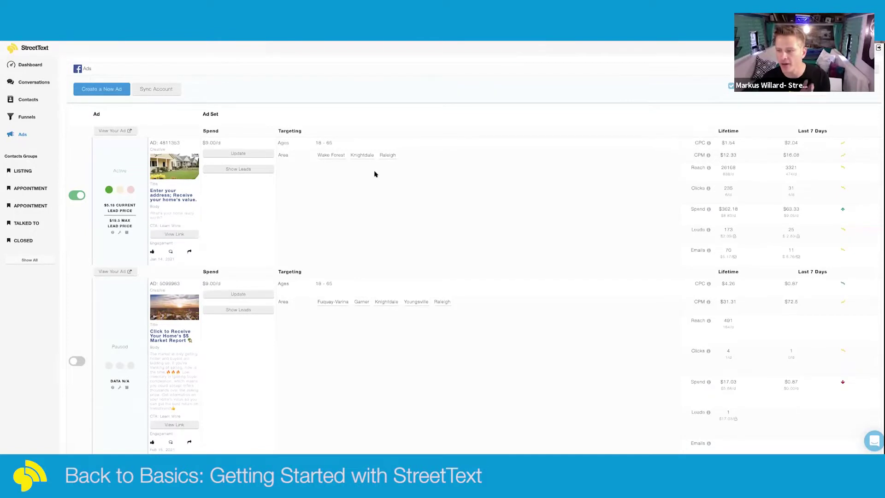
Review the targeting areas and lead results of the active home-value ad and the paused ads below it
{"action": "scroll", "coordinate": [371, 226], "scroll_direction": "down", "scroll_amount": 3}
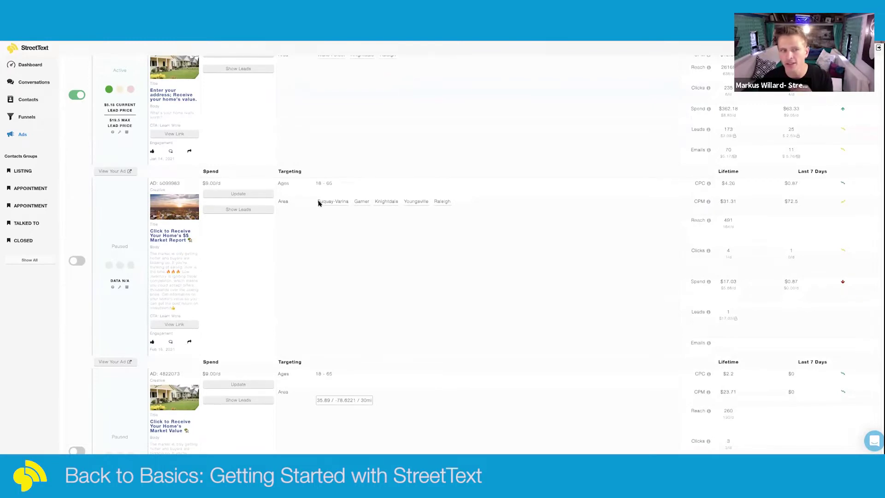
{"action": "scroll", "coordinate": [318, 203], "scroll_direction": "up", "scroll_amount": 3}
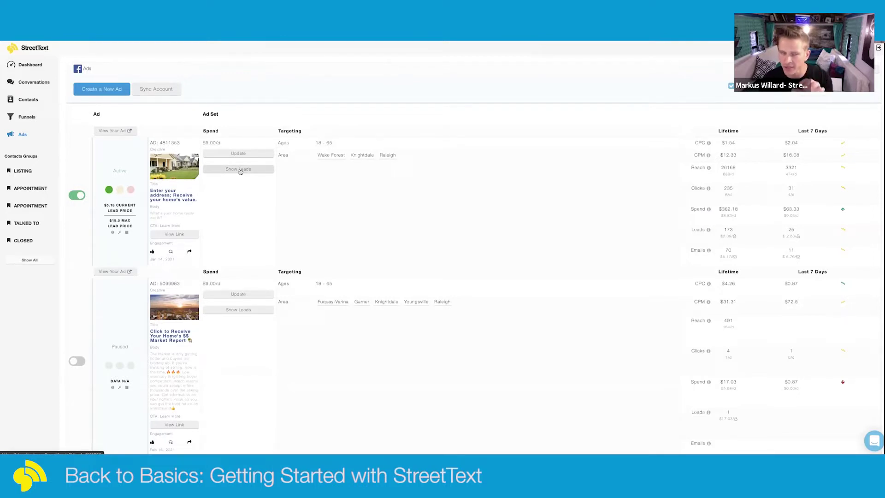
{"action": "scroll", "coordinate": [237, 223], "scroll_direction": "down", "scroll_amount": 3}
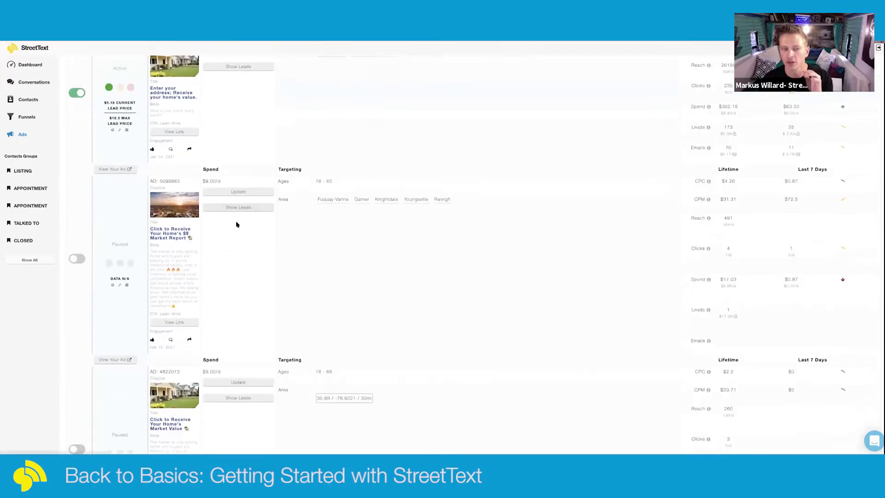
{"action": "scroll", "coordinate": [243, 239], "scroll_direction": "up", "scroll_amount": 3}
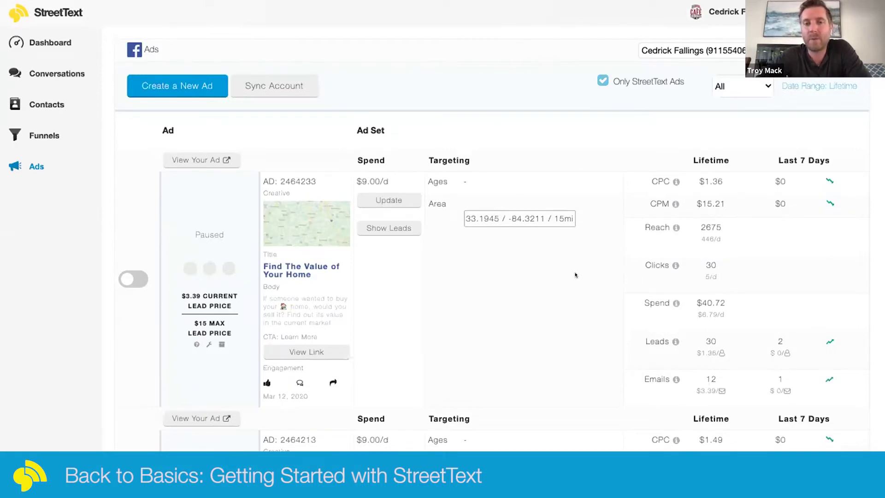
Compare the lifetime clicks, spend, leads and cost per email across the paused "Find The Value of Your Home" split-test ads
{"action": "scroll", "coordinate": [583, 272], "scroll_direction": "down", "scroll_amount": 10}
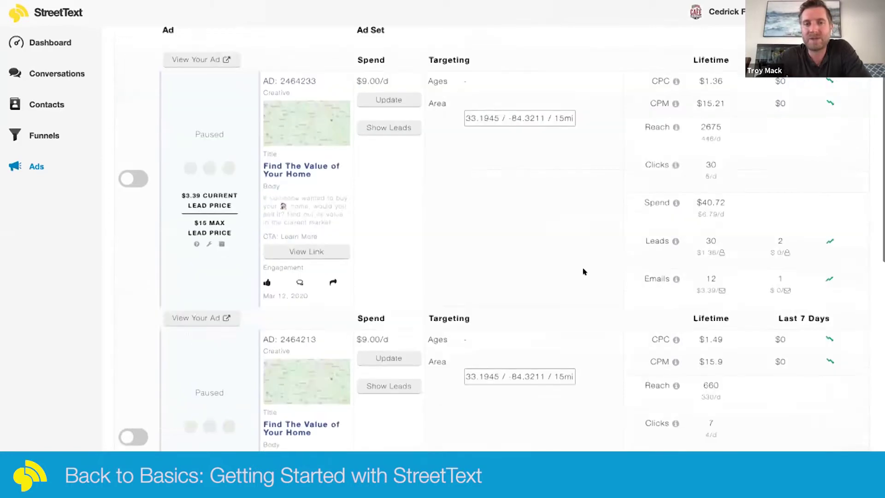
{"action": "scroll", "coordinate": [583, 272], "scroll_direction": "up", "scroll_amount": 1}
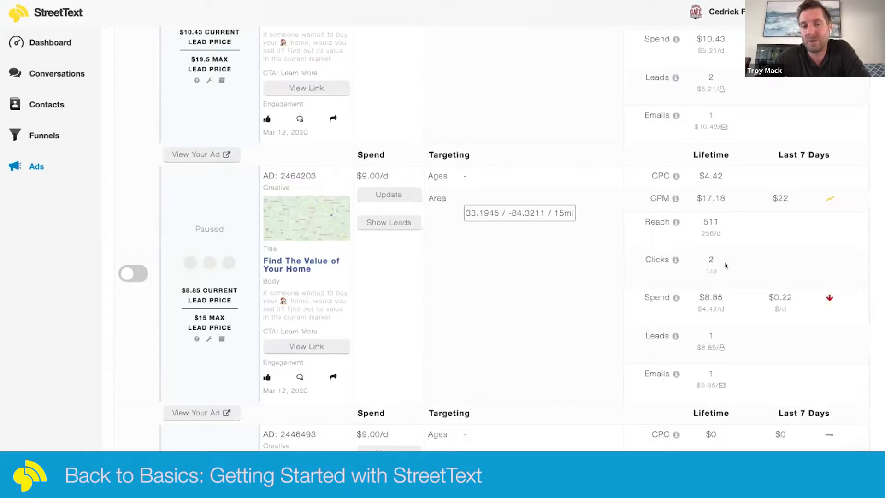
{"action": "scroll", "coordinate": [733, 276], "scroll_direction": "down", "scroll_amount": 1}
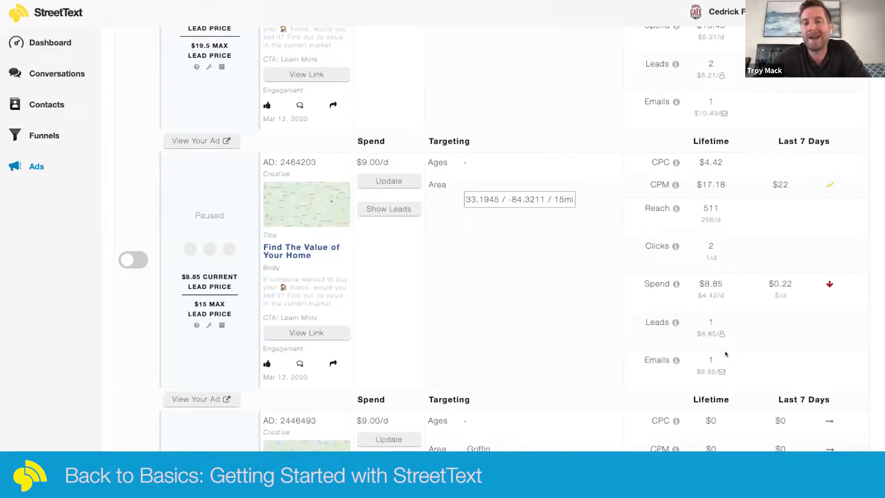
{"action": "scroll", "coordinate": [726, 354], "scroll_direction": "up", "scroll_amount": 5}
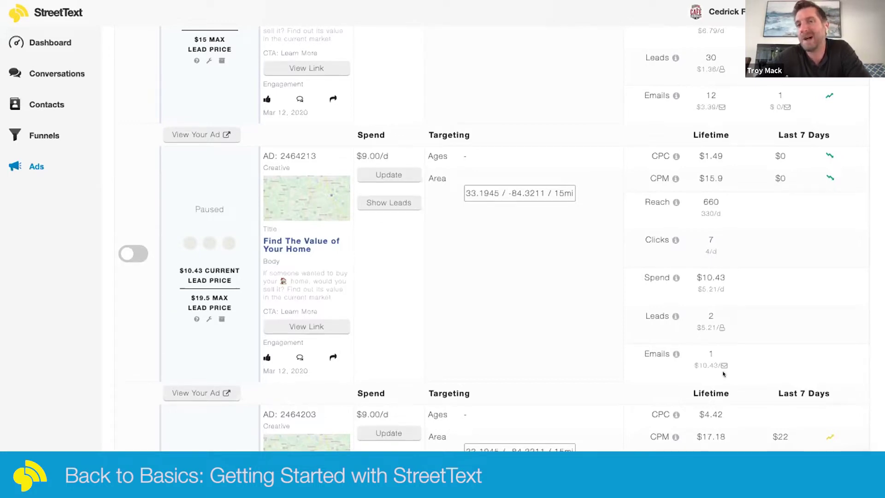
{"action": "scroll", "coordinate": [723, 374], "scroll_direction": "up", "scroll_amount": 2}
{"action": "scroll", "coordinate": [723, 373], "scroll_direction": "up", "scroll_amount": 4}
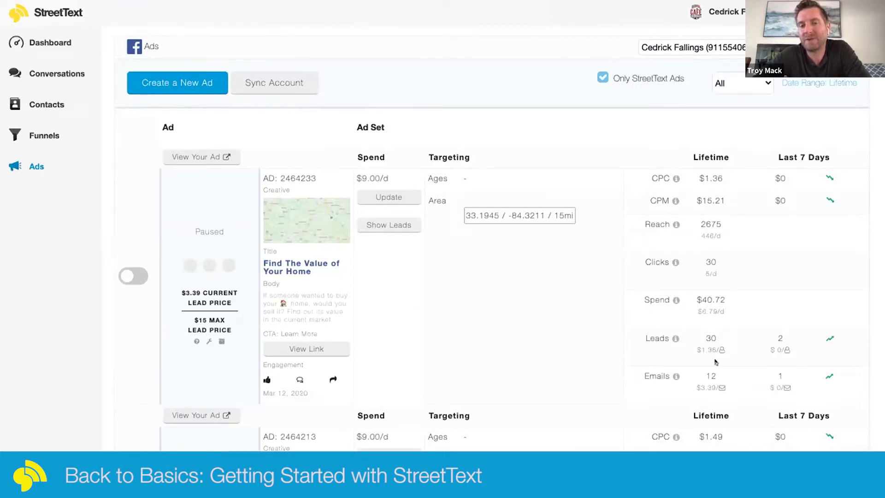
{"action": "mouse_move", "coordinate": [685, 269]}
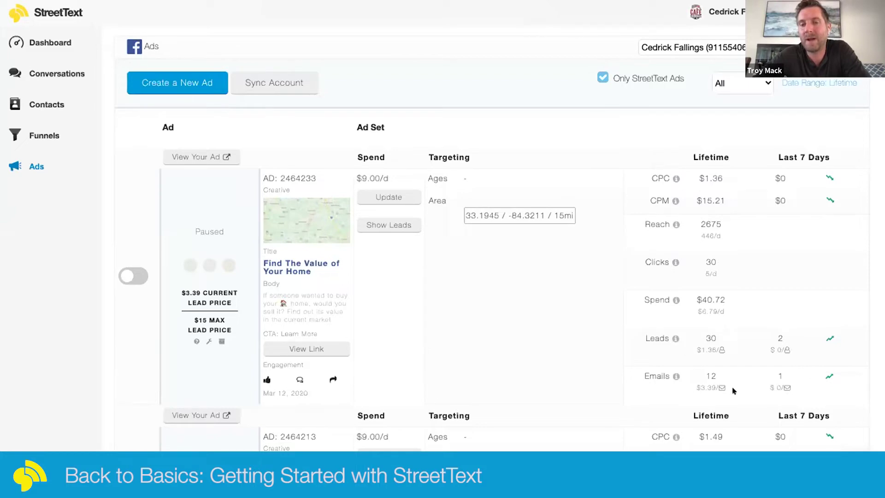
{"action": "scroll", "coordinate": [734, 363], "scroll_direction": "down", "scroll_amount": 7}
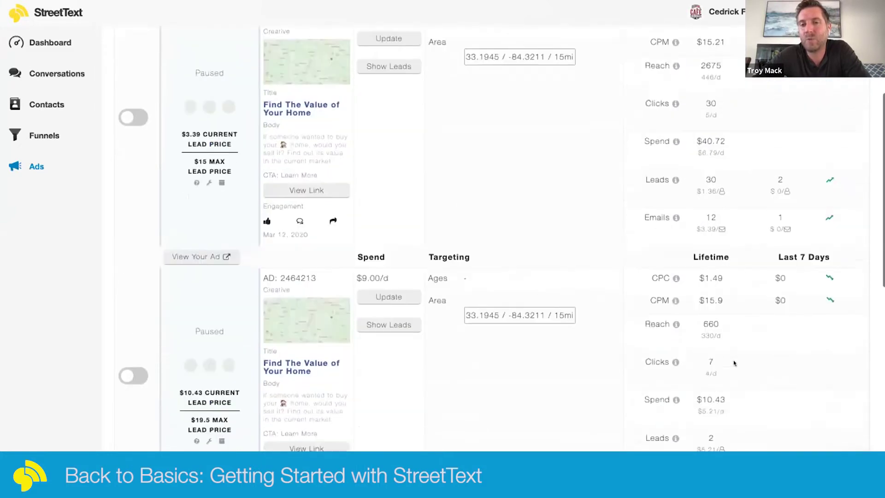
{"action": "scroll", "coordinate": [734, 363], "scroll_direction": "down", "scroll_amount": 3}
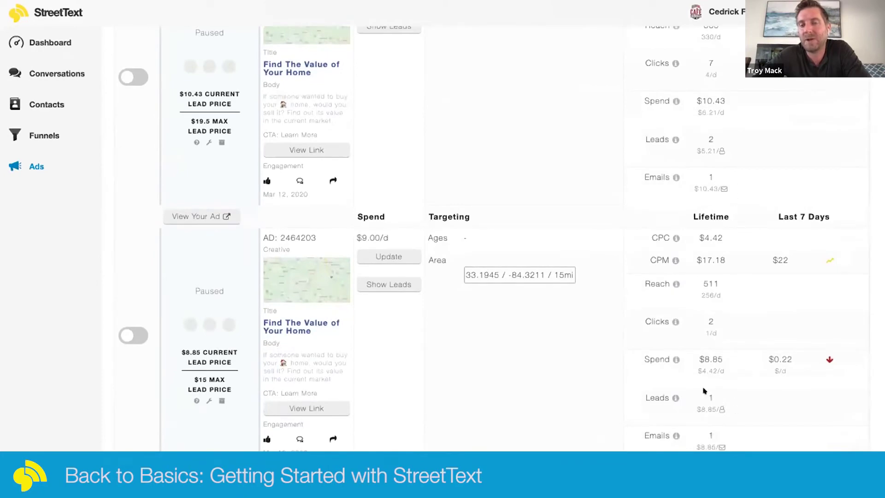
{"action": "scroll", "coordinate": [746, 346], "scroll_direction": "up", "scroll_amount": 2}
{"action": "scroll", "coordinate": [746, 345], "scroll_direction": "up", "scroll_amount": 6}
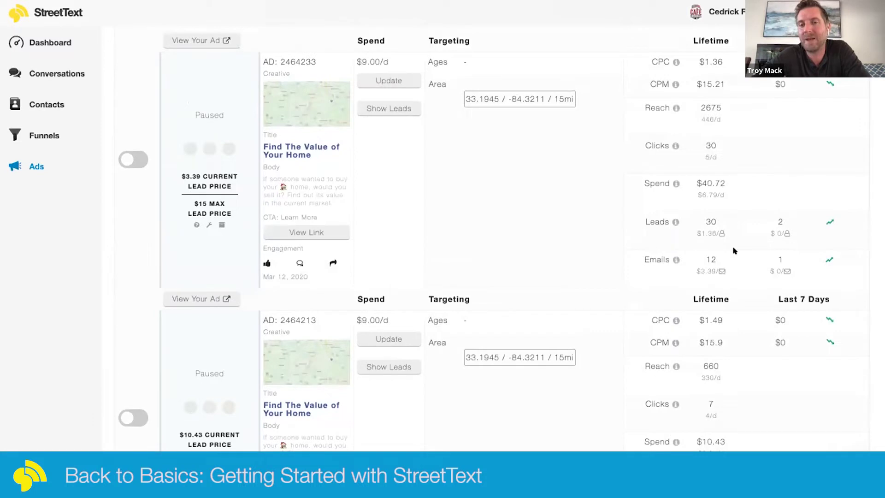
{"action": "scroll", "coordinate": [734, 250], "scroll_direction": "up", "scroll_amount": 3}
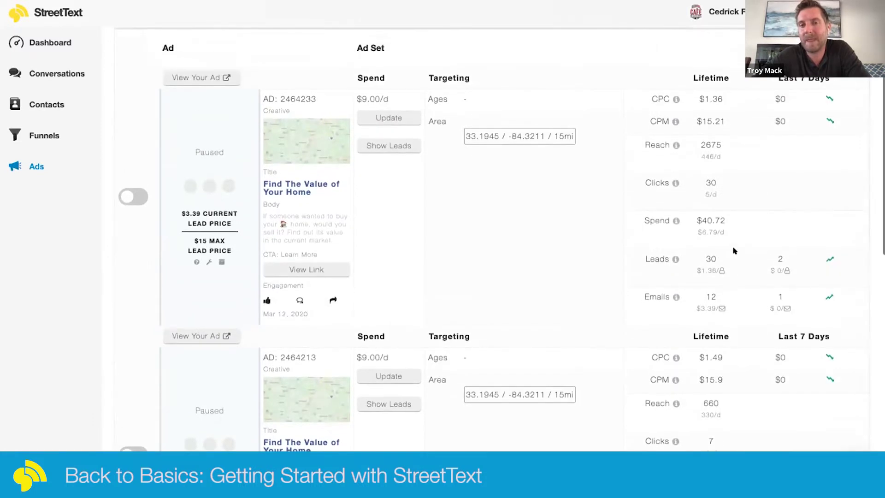